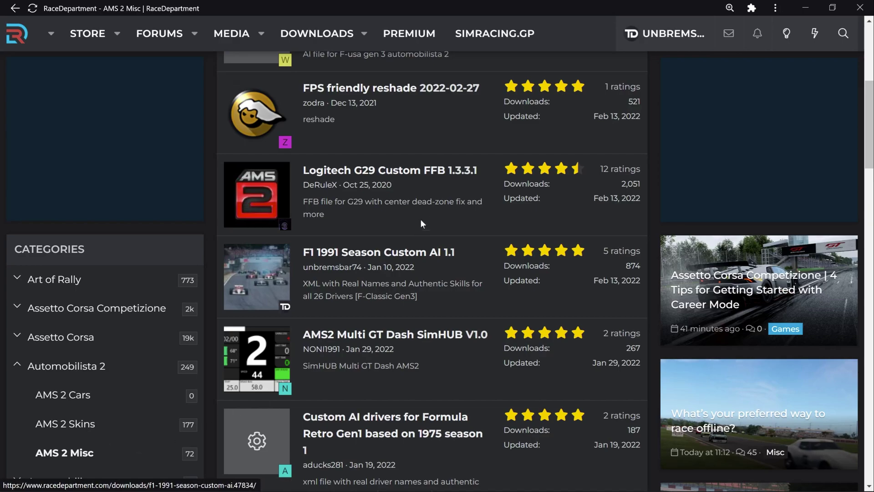
Download the F1 1991 Season Custom AI 1.1 zip, targeting the Desktop\AMS2 Mods folder.
{"action": "left_click", "coordinate": [423, 256]}
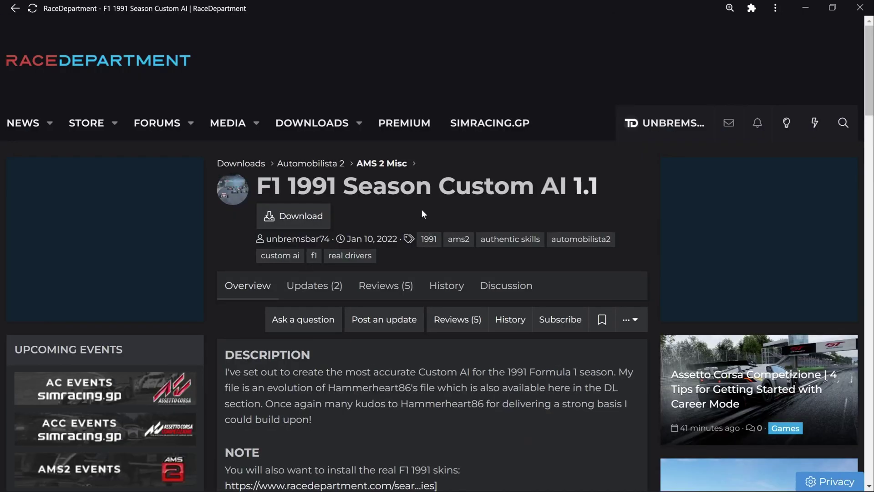
{"action": "left_click", "coordinate": [297, 218]}
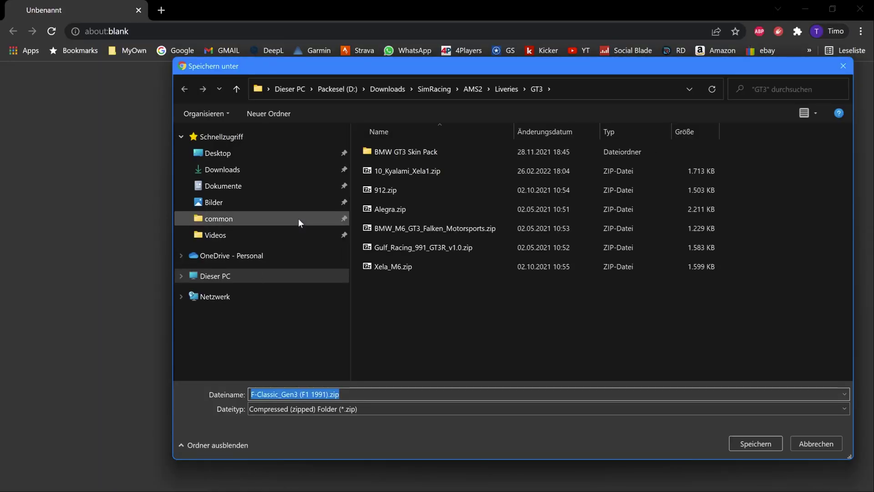
{"action": "left_click", "coordinate": [248, 155]}
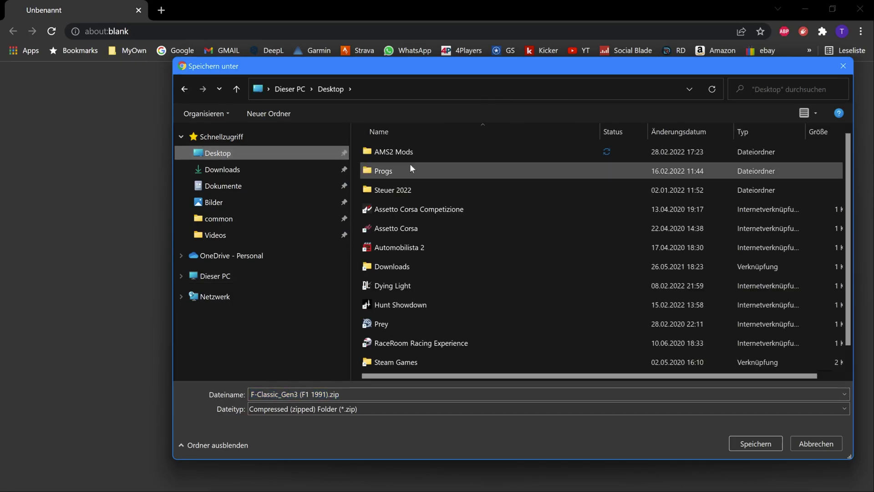
{"action": "double_click", "coordinate": [438, 150]}
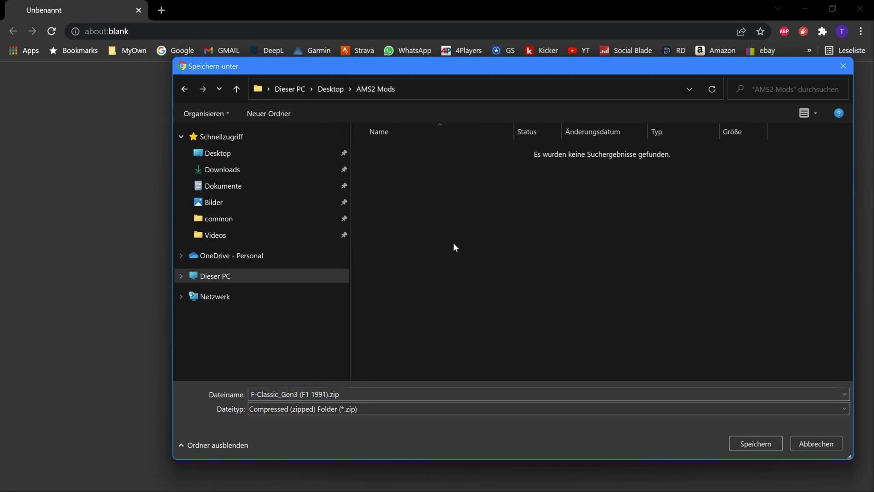
Save the zip into AMS2 Mods and bring the Steam common folder window alongside.
{"action": "left_click", "coordinate": [756, 444]}
{"action": "mouse_move", "coordinate": [177, 479]}
{"action": "left_click", "coordinate": [146, 423]}
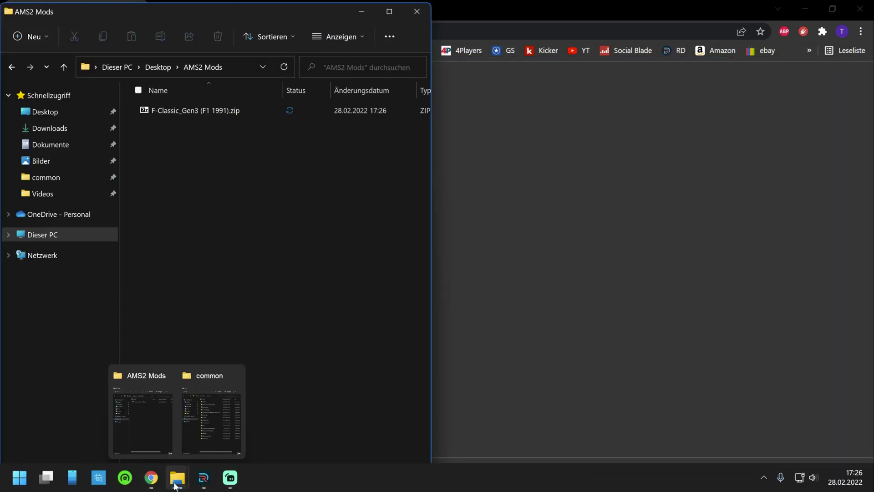
{"action": "left_click", "coordinate": [208, 423]}
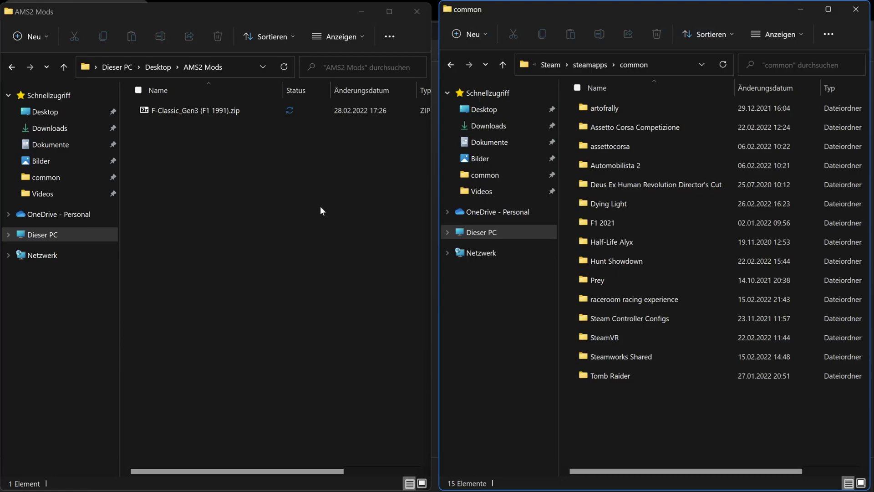
Extract the F1 1991 zip into its own folder and move that window to the left.
{"action": "right_click", "coordinate": [205, 112]}
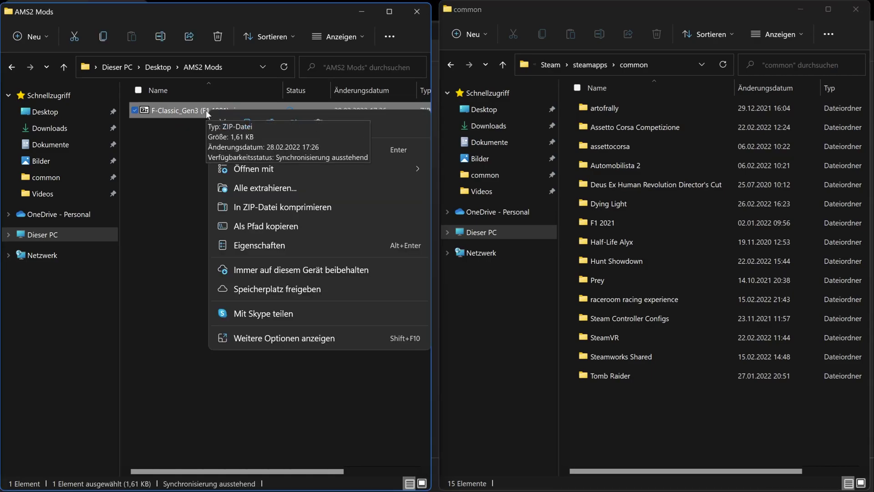
{"action": "left_click", "coordinate": [292, 194]}
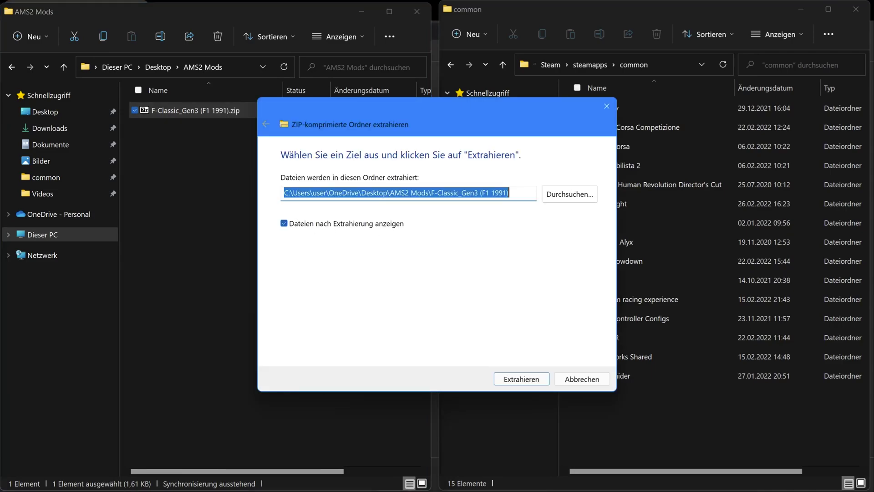
{"action": "left_click", "coordinate": [522, 379]}
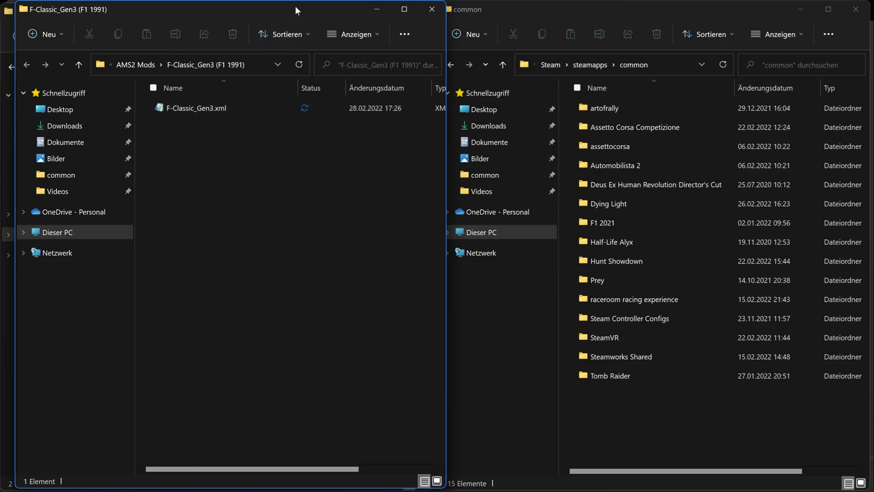
{"action": "mouse_move", "coordinate": [295, 6]}
{"action": "left_mouse_down"}
{"action": "mouse_move", "coordinate": [275, 9]}
{"action": "mouse_move", "coordinate": [284, 8]}
{"action": "left_mouse_up"}
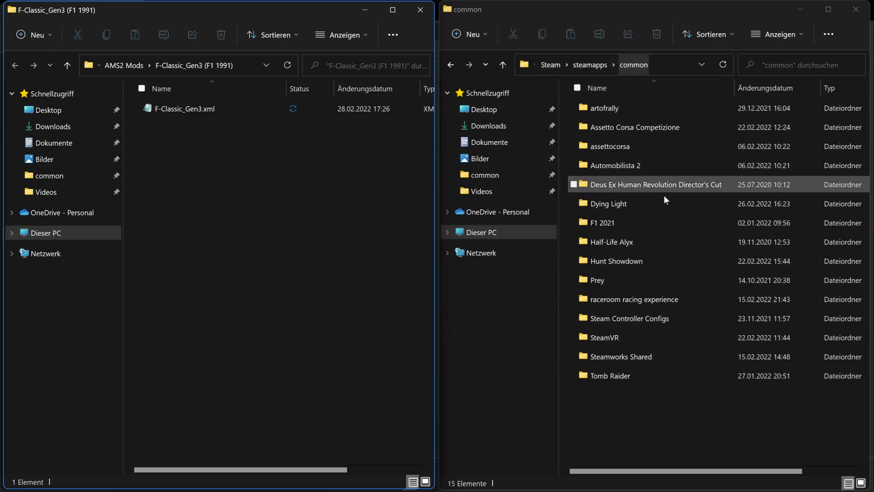
Open Automobilista 2 > UserData > CustomAIDrivers in the right window.
{"action": "left_click", "coordinate": [644, 165]}
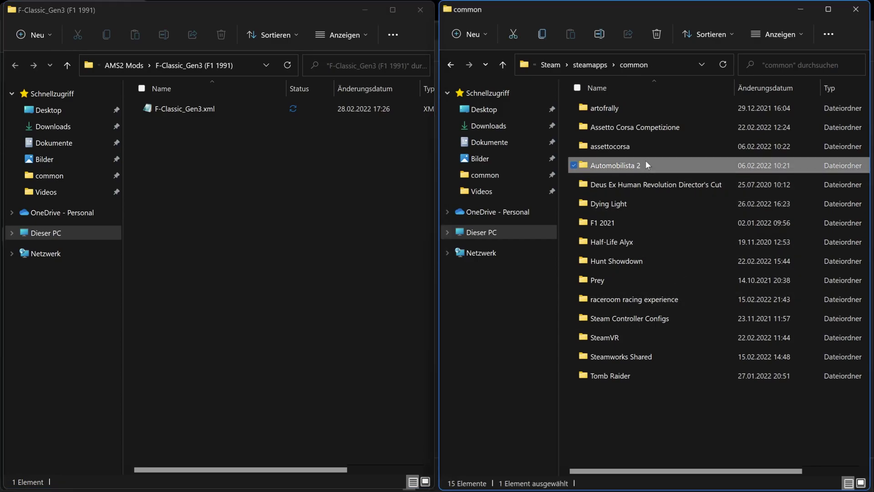
{"action": "double_click", "coordinate": [678, 166]}
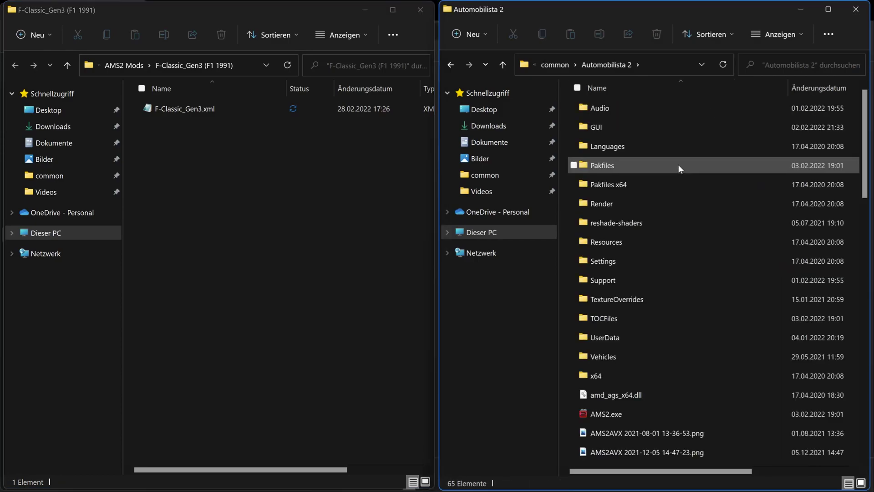
{"action": "double_click", "coordinate": [654, 338]}
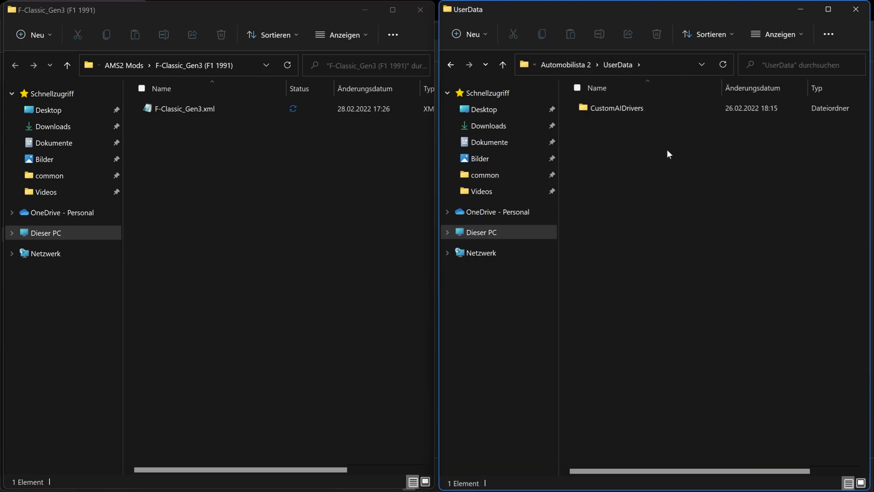
{"action": "double_click", "coordinate": [675, 114]}
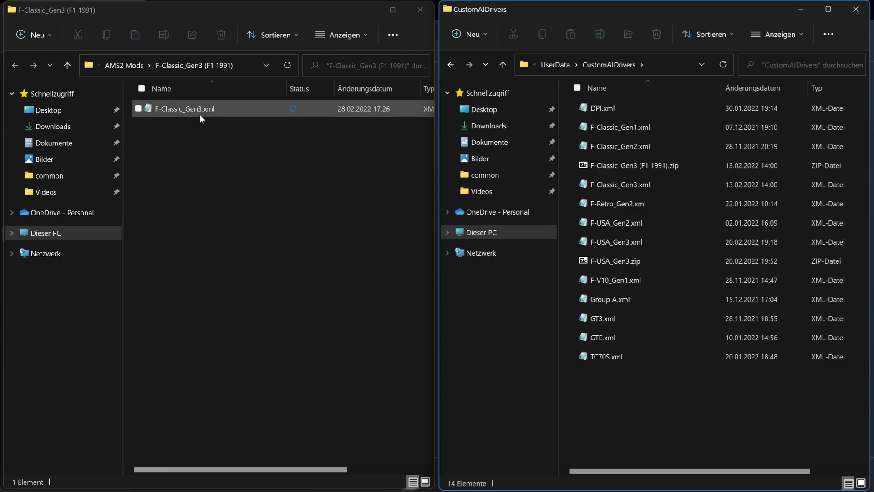
Drag F-Classic_Gen3.xml into CustomAIDrivers, then skip replacing the already existing file.
{"action": "left_click", "coordinate": [236, 116]}
{"action": "left_click_drag", "start_coordinate": [193, 111], "coordinate": [636, 385]}
{"action": "left_click_drag", "start_coordinate": [235, 159], "coordinate": [476, 149]}
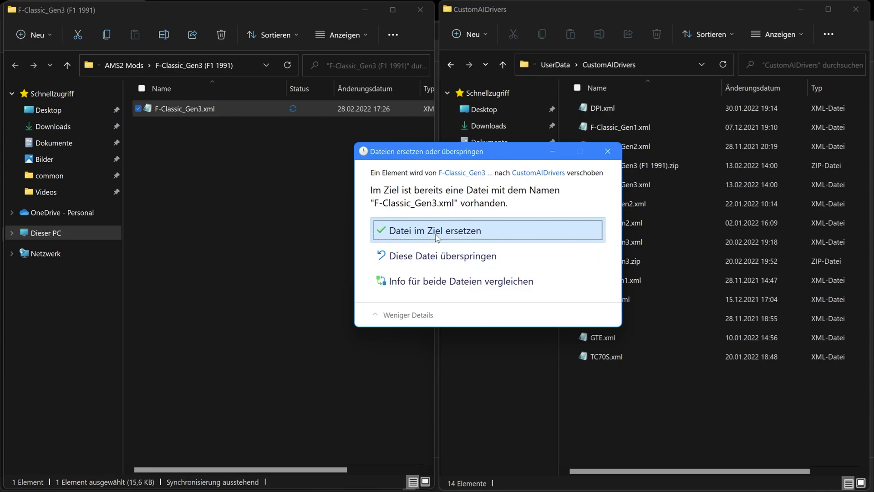
{"action": "left_click", "coordinate": [609, 152]}
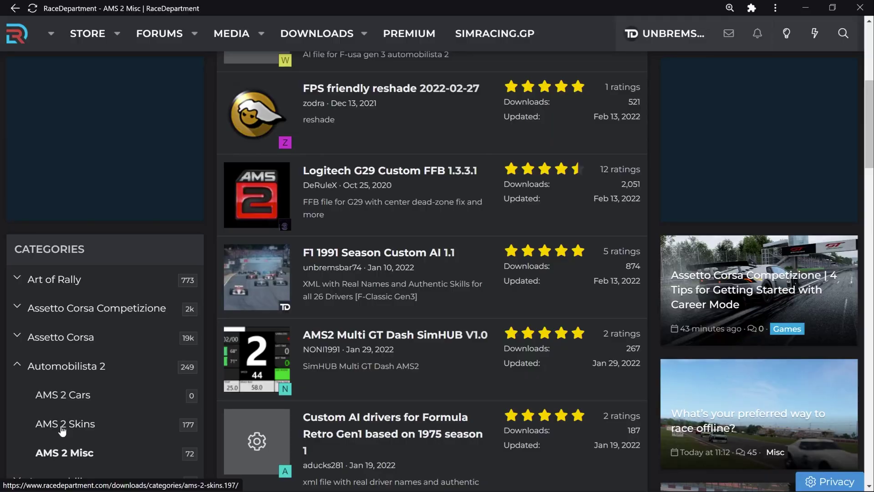
Open the F-USA Gen3 CART-2000 Liveries + AI 0.5 page from the AMS 2 Skins category.
{"action": "left_click", "coordinate": [77, 430]}
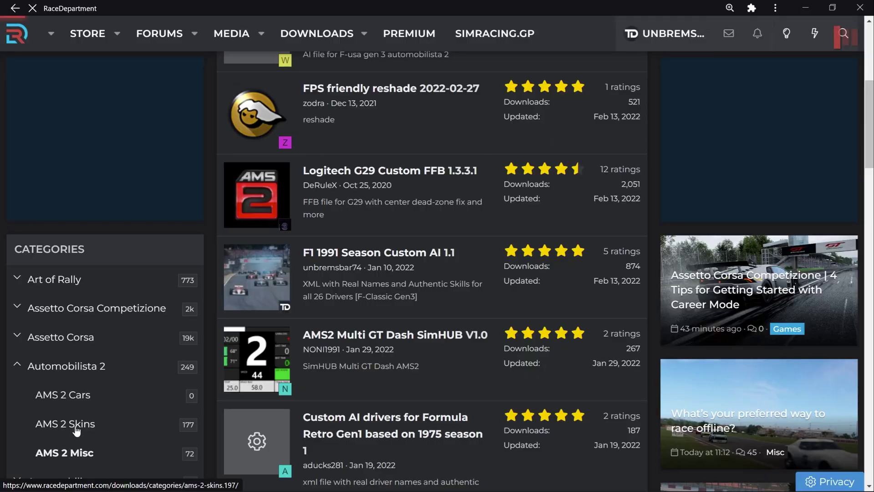
{"action": "scroll", "coordinate": [452, 304], "scroll_direction": "down", "scroll_amount": 3}
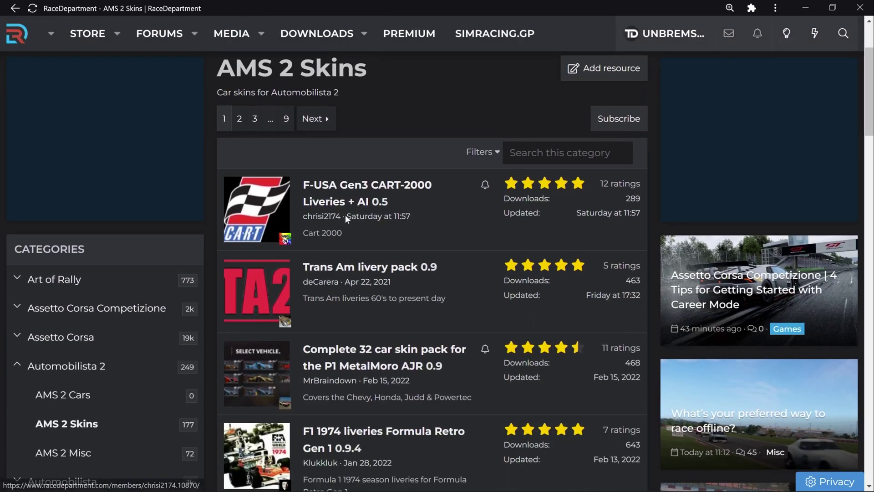
{"action": "left_click", "coordinate": [341, 187]}
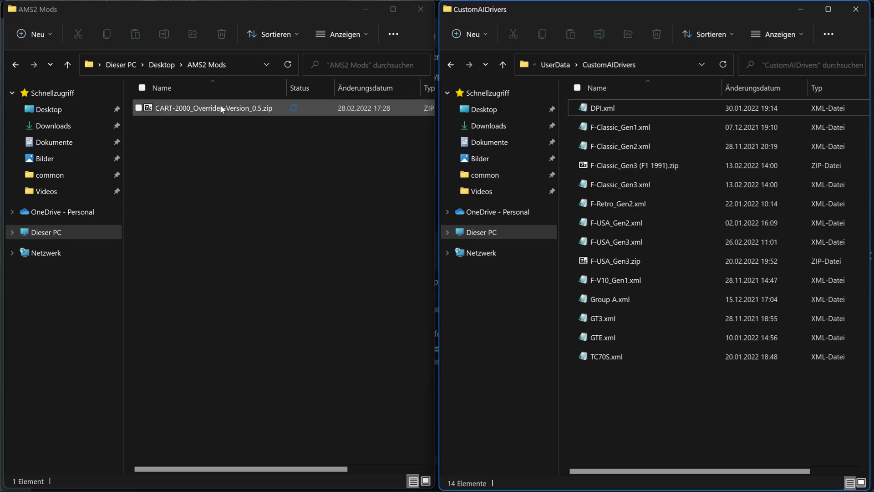
Extract CART-2000_Overrides-Version_0.5.zip into AMS2 Mods with 7-Zip, then close 7-Zip.
{"action": "left_click", "coordinate": [220, 106]}
{"action": "double_click", "coordinate": [220, 112]}
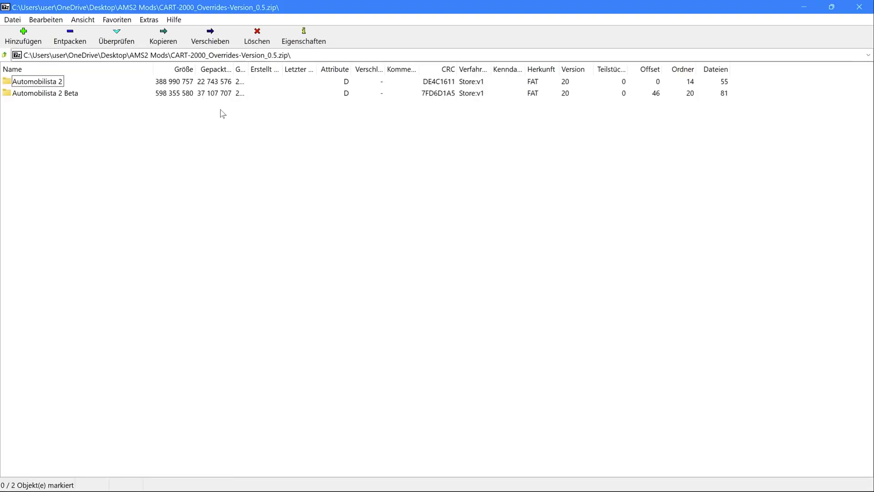
{"action": "left_click", "coordinate": [78, 39]}
{"action": "left_click", "coordinate": [472, 321]}
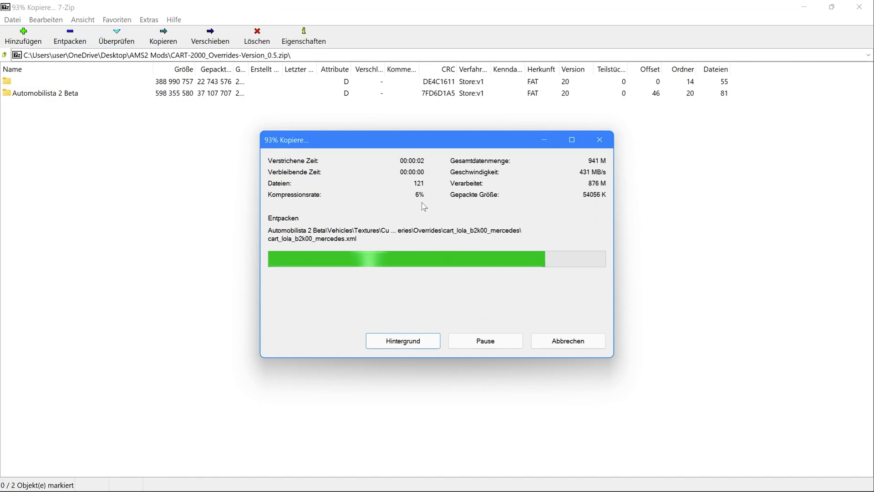
{"action": "left_click", "coordinate": [860, 7]}
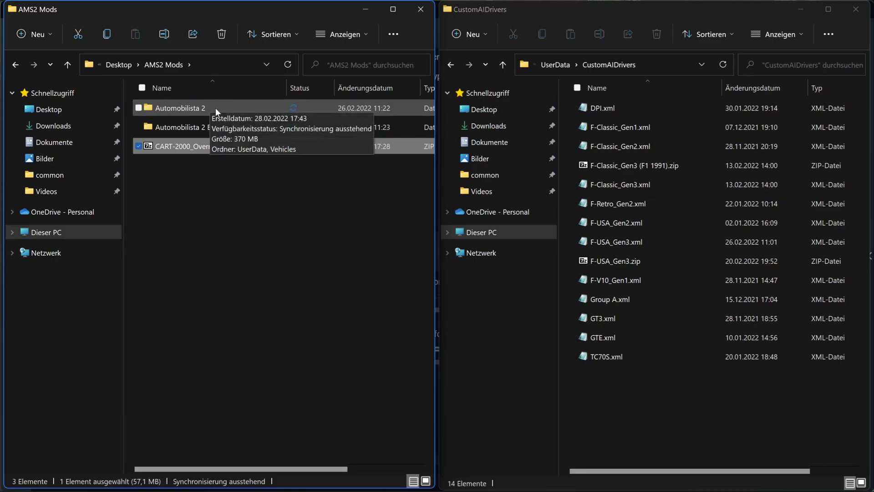
Inspect the mod's Automobilista 2\Vehicles folder while the right window returns to Steam's folders.
{"action": "left_click", "coordinate": [550, 66]}
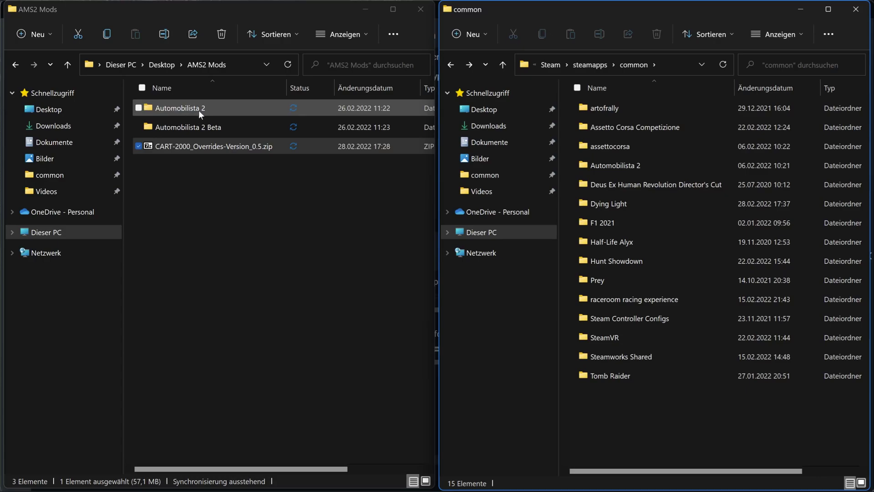
{"action": "double_click", "coordinate": [198, 108]}
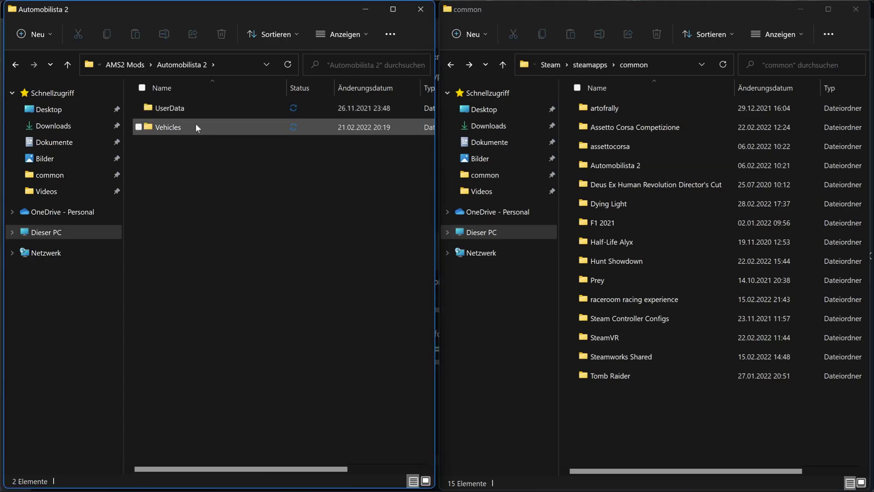
{"action": "double_click", "coordinate": [196, 127]}
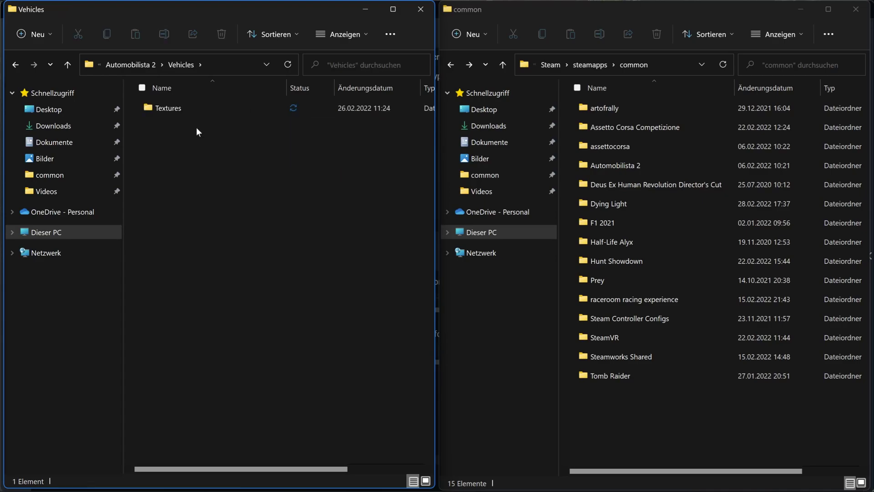
{"action": "double_click", "coordinate": [620, 165]}
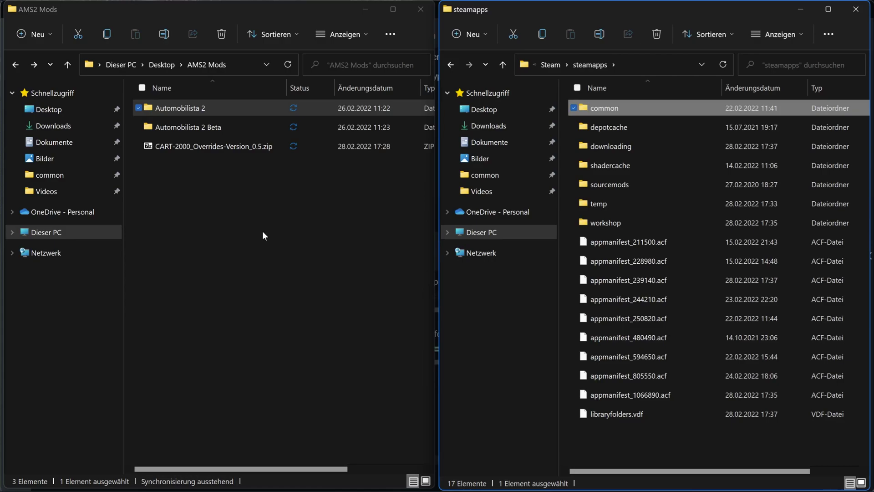
Move the mod's Automobilista 2 folder into Steam's common folder, replacing the 55 existing files.
{"action": "left_click", "coordinate": [221, 108]}
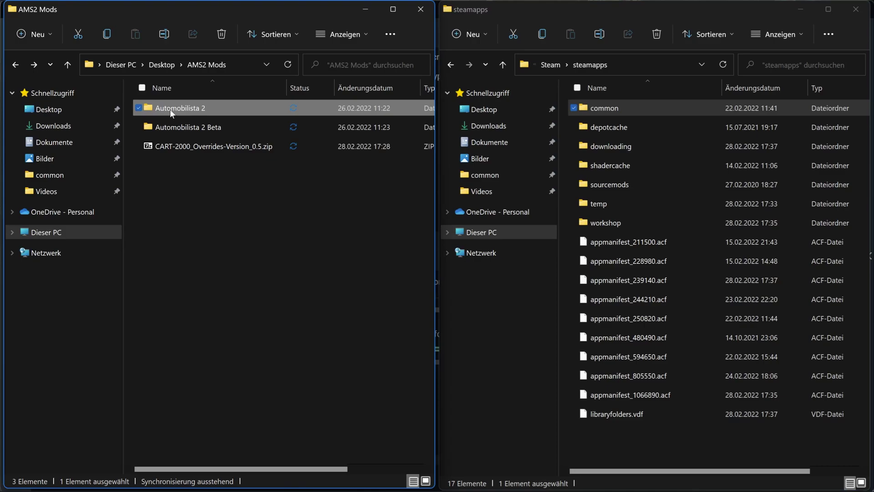
{"action": "mouse_move", "coordinate": [168, 107]}
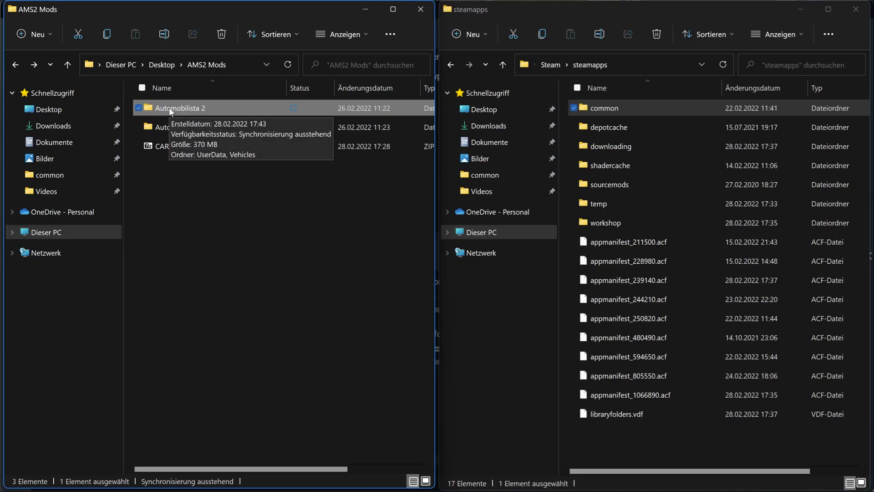
{"action": "left_click_drag", "start_coordinate": [168, 107], "coordinate": [604, 111]}
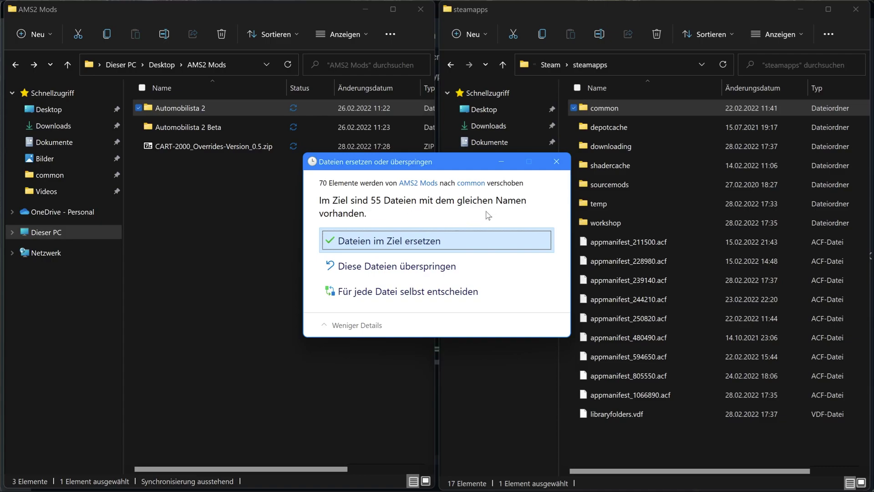
{"action": "left_click", "coordinate": [453, 246]}
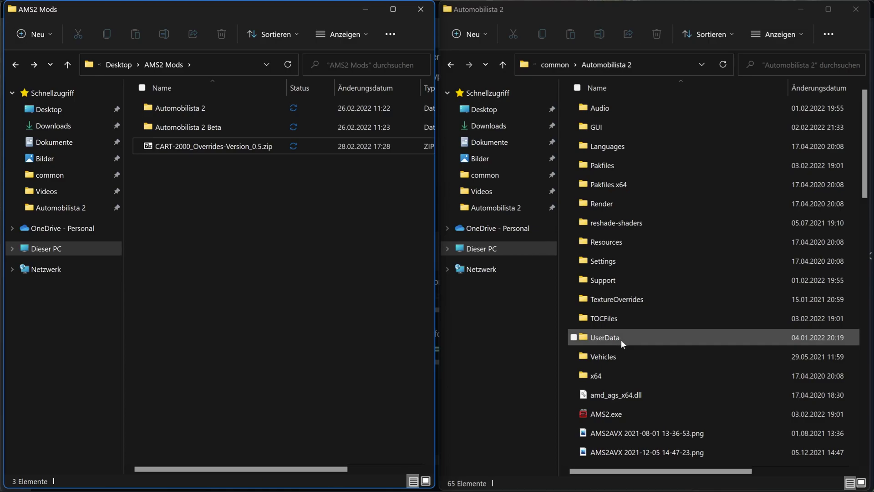
Compare the mod's and game's UserData\CustomAIDrivers folders to confirm F-USA_Gen3.xml is installed.
{"action": "left_click", "coordinate": [187, 109]}
{"action": "double_click", "coordinate": [186, 108]}
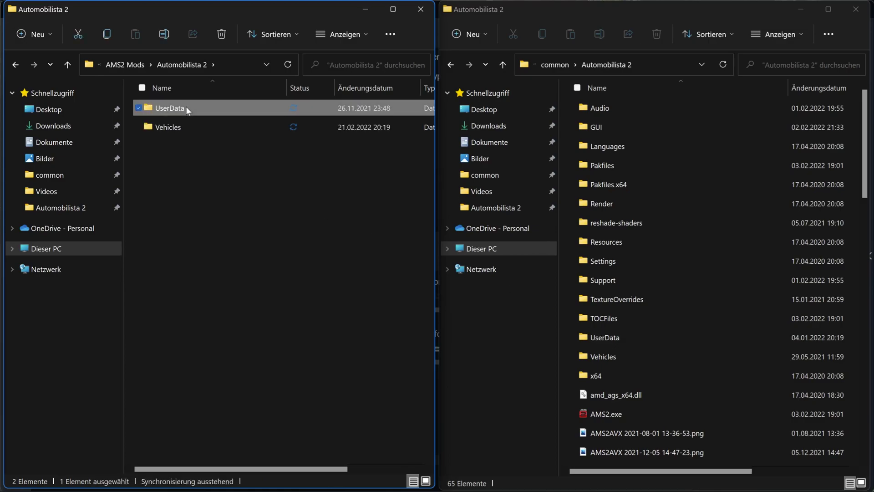
{"action": "double_click", "coordinate": [186, 106]}
{"action": "left_click", "coordinate": [185, 107]}
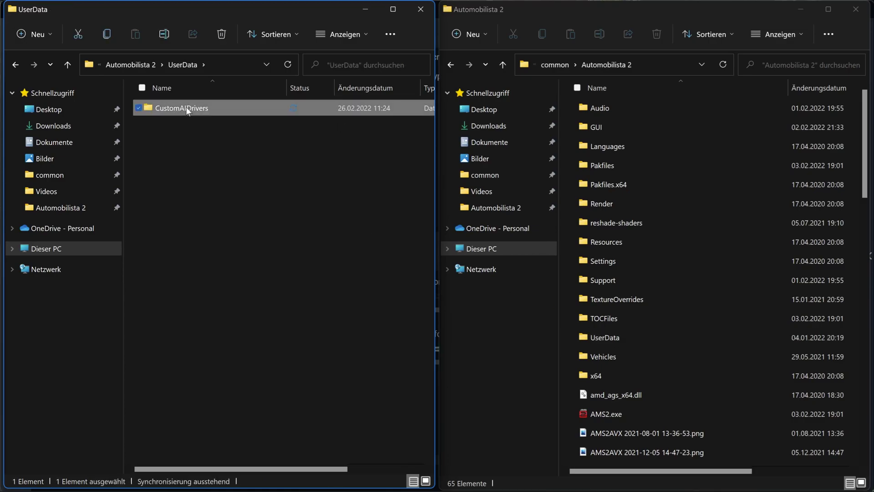
{"action": "double_click", "coordinate": [626, 342]}
{"action": "left_click", "coordinate": [655, 105]}
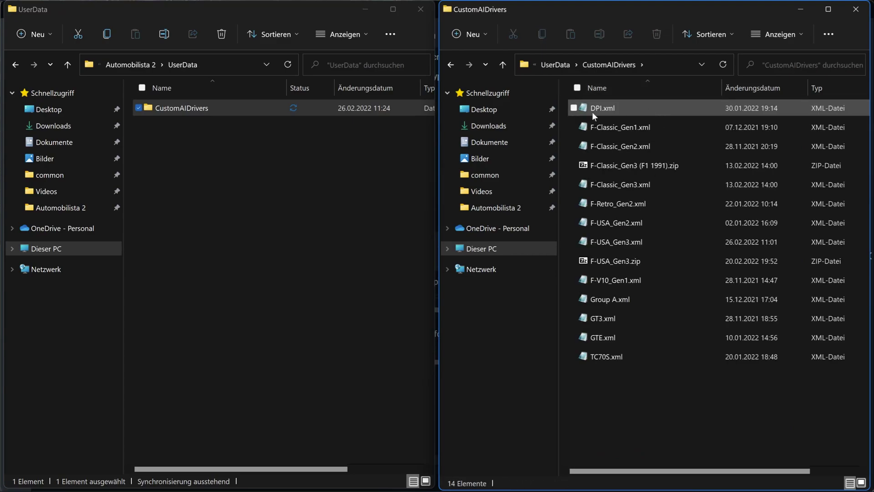
{"action": "double_click", "coordinate": [201, 106]}
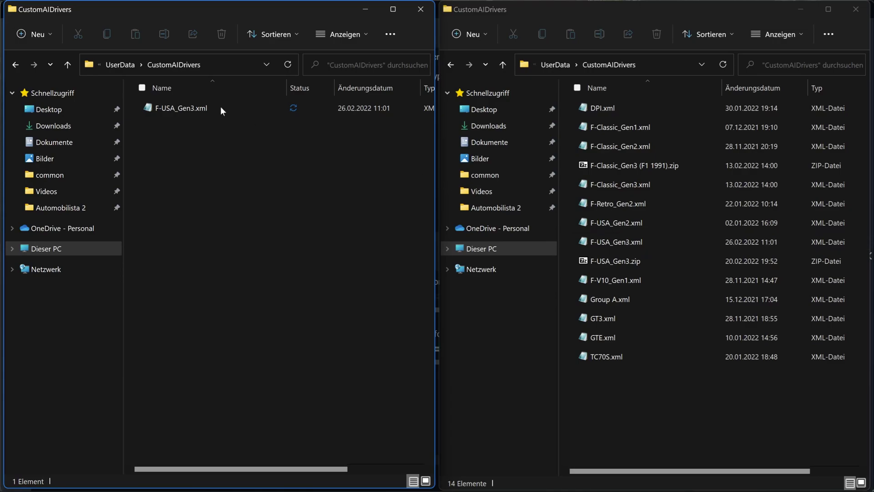
{"action": "key", "text": "alt+Up"}
{"action": "key", "text": "alt+Up"}
{"action": "key", "text": "alt+Up"}
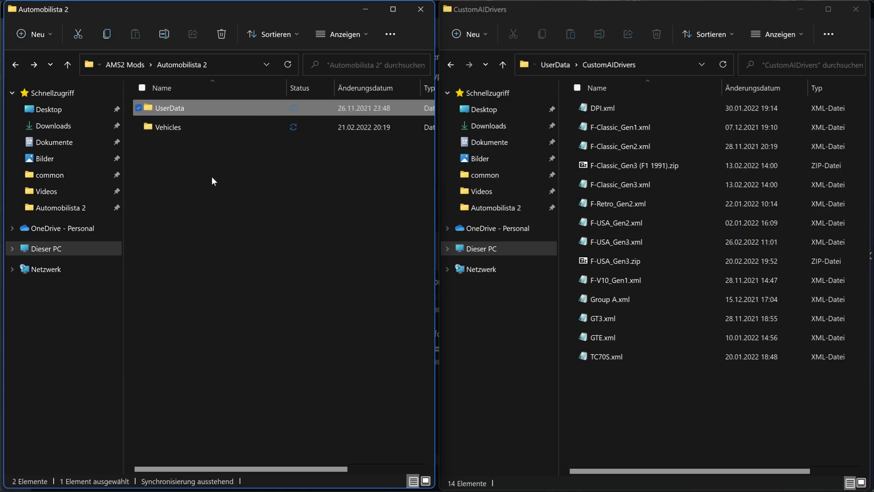
{"action": "double_click", "coordinate": [186, 109]}
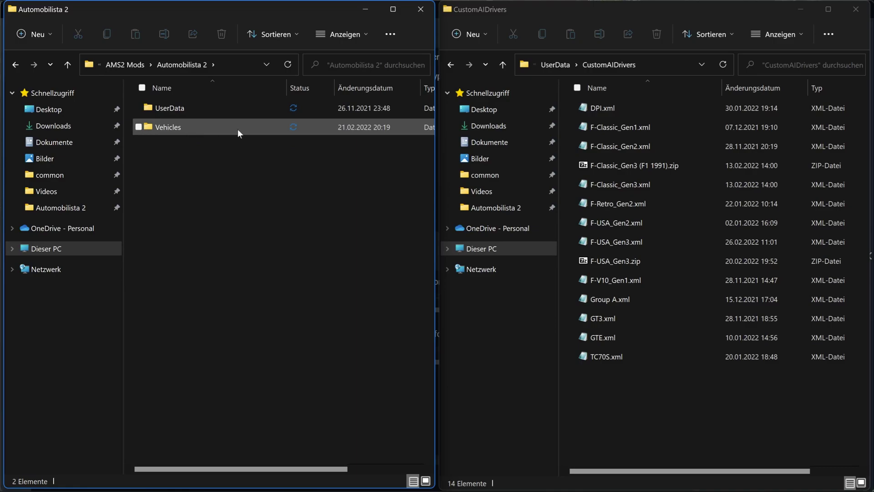
Open the mod's Vehicles\Textures\CustomLiveries\Overrides folder, with the game window back at Automobilista 2.
{"action": "left_click", "coordinate": [659, 367]}
{"action": "key", "text": "alt+Up"}
{"action": "key", "text": "alt+Up"}
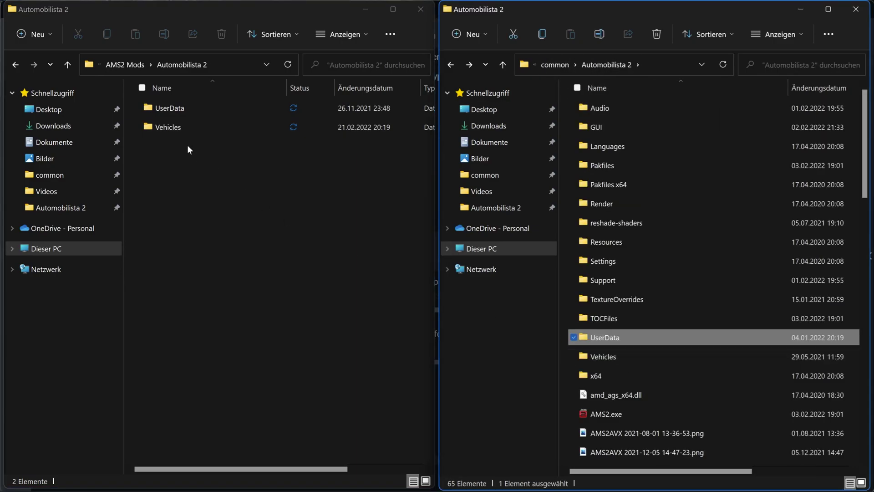
{"action": "double_click", "coordinate": [176, 128]}
{"action": "double_click", "coordinate": [202, 107]}
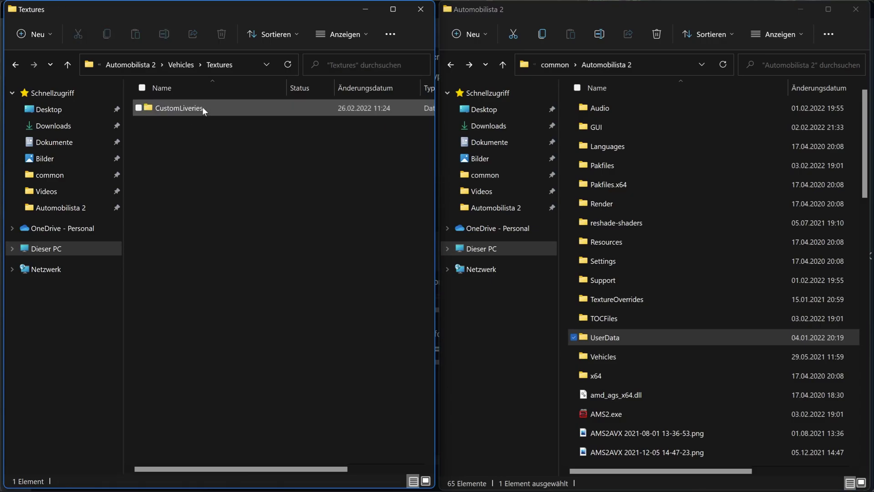
{"action": "double_click", "coordinate": [231, 108]}
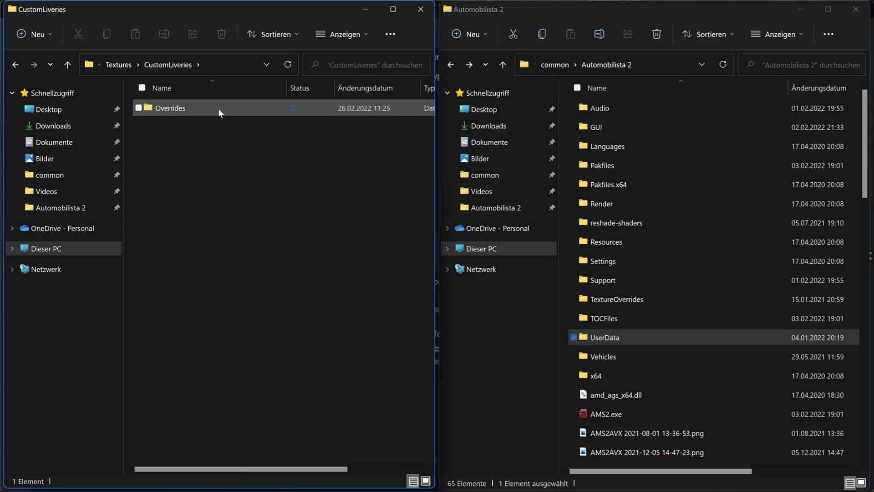
{"action": "double_click", "coordinate": [218, 108]}
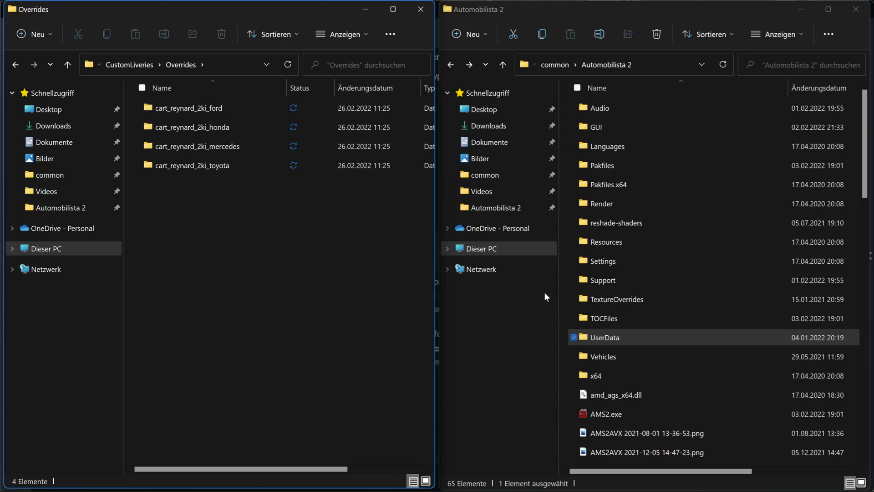
Open the game's CustomLiveries\Overrides folder and scroll to the four cart_reynard_2ki livery folders.
{"action": "double_click", "coordinate": [635, 357]}
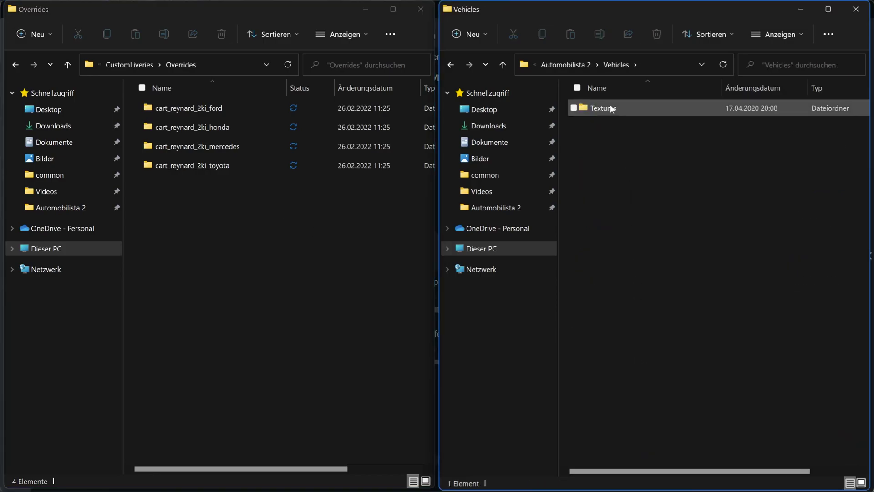
{"action": "double_click", "coordinate": [608, 108]}
{"action": "double_click", "coordinate": [642, 108]}
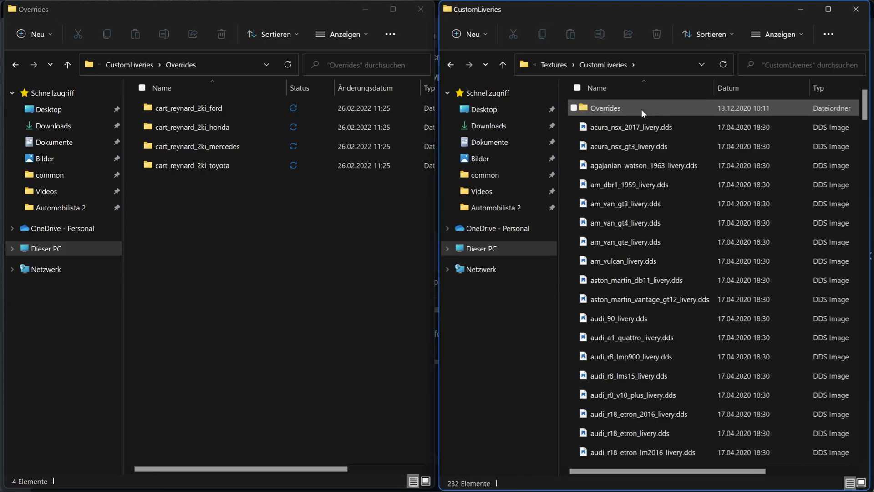
{"action": "double_click", "coordinate": [641, 108]}
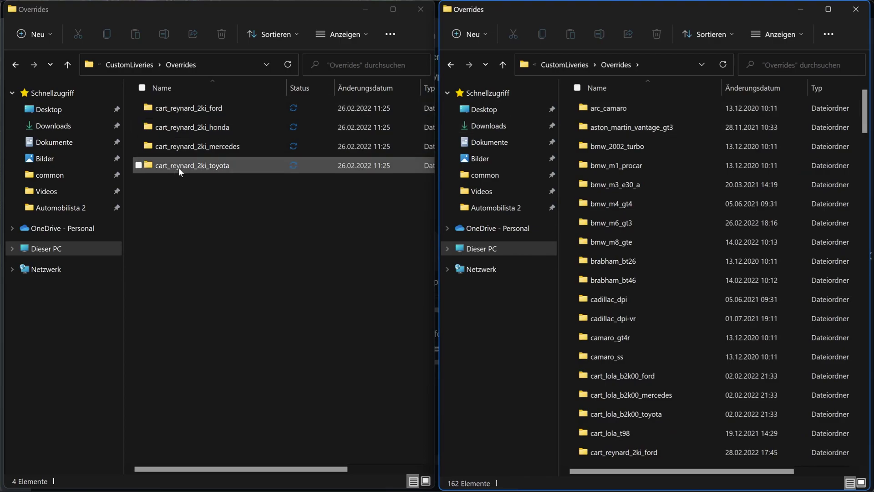
{"action": "scroll", "coordinate": [664, 334], "scroll_direction": "down", "scroll_amount": 2}
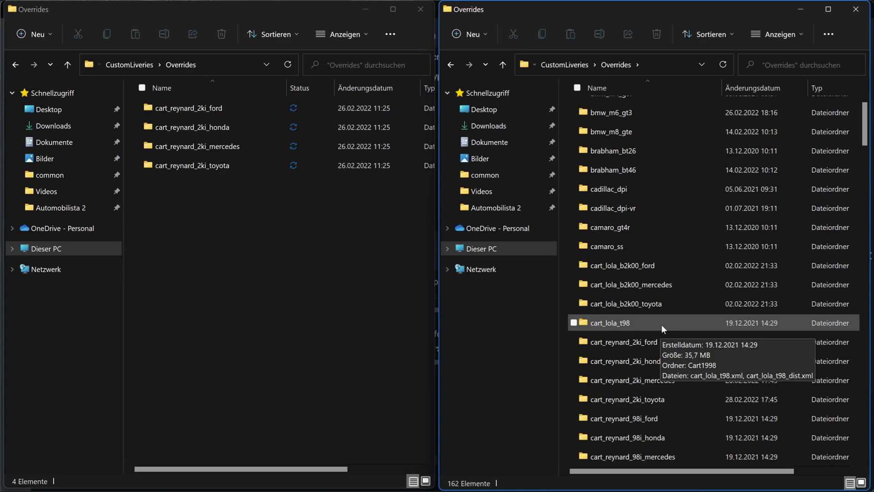
{"action": "scroll", "coordinate": [662, 324], "scroll_direction": "down", "scroll_amount": 1}
{"action": "scroll", "coordinate": [666, 280], "scroll_direction": "down", "scroll_amount": 1}
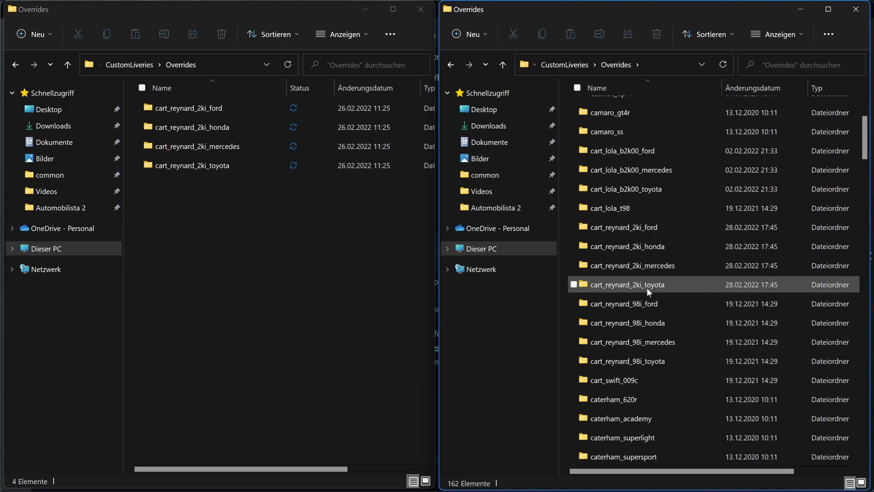
Open cart_reynard_2ki_ford\Cart2000 in both windows to compare their 16 .dds livery files.
{"action": "double_click", "coordinate": [195, 107]}
{"action": "double_click", "coordinate": [644, 228]}
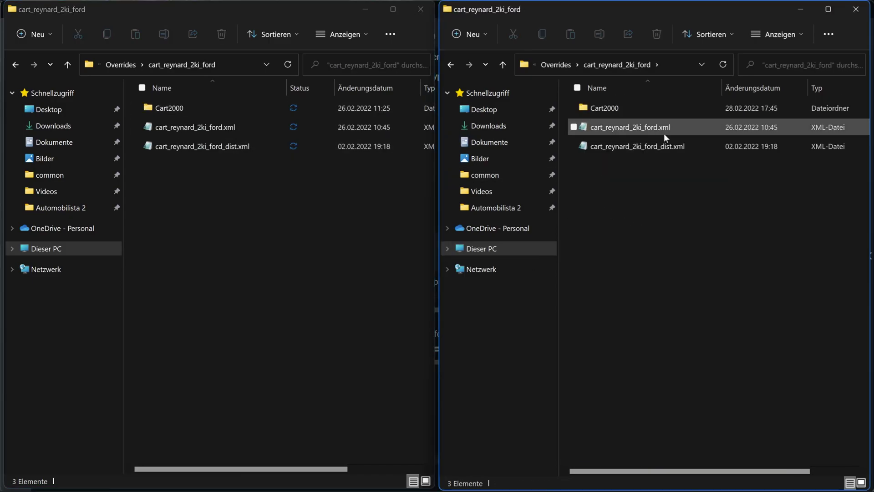
{"action": "left_click", "coordinate": [176, 108]}
{"action": "double_click", "coordinate": [176, 108]}
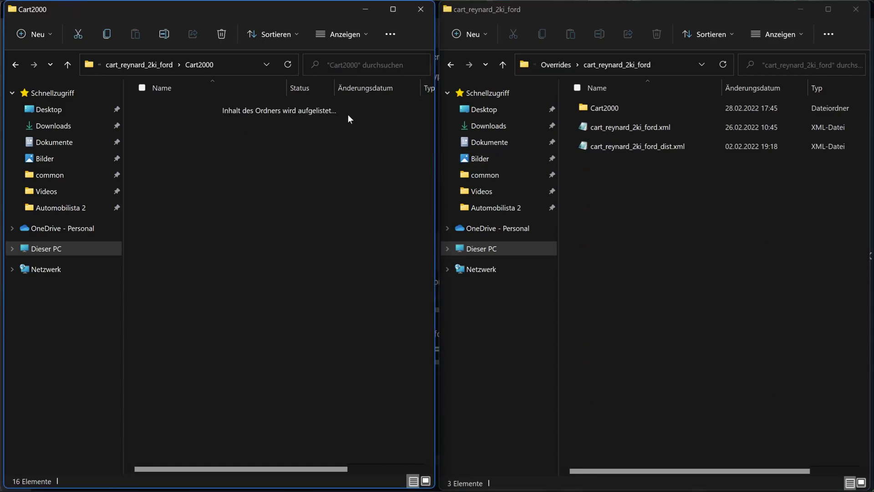
{"action": "double_click", "coordinate": [602, 108]}
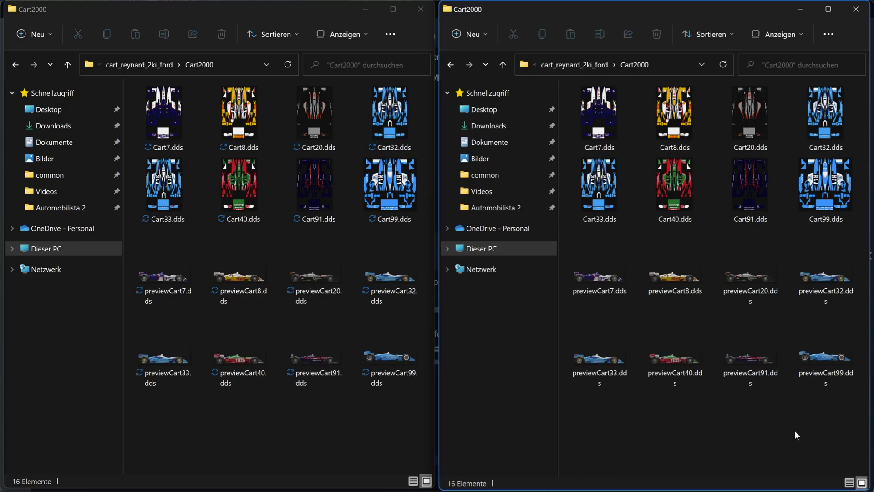
Return the right window to cart_reynard_2ki_ford and cancel moving previewCart91.dds over its existing copy.
{"action": "key", "text": "alt+Up"}
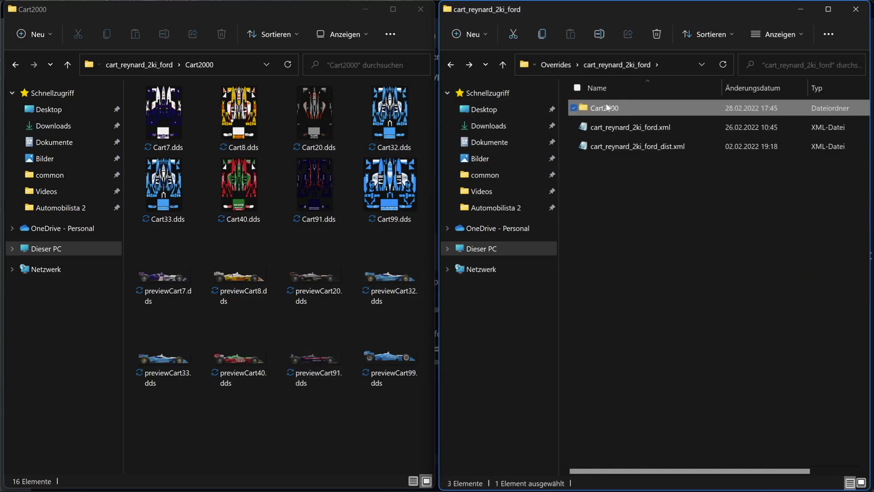
{"action": "left_click_drag", "start_coordinate": [309, 362], "coordinate": [615, 110]}
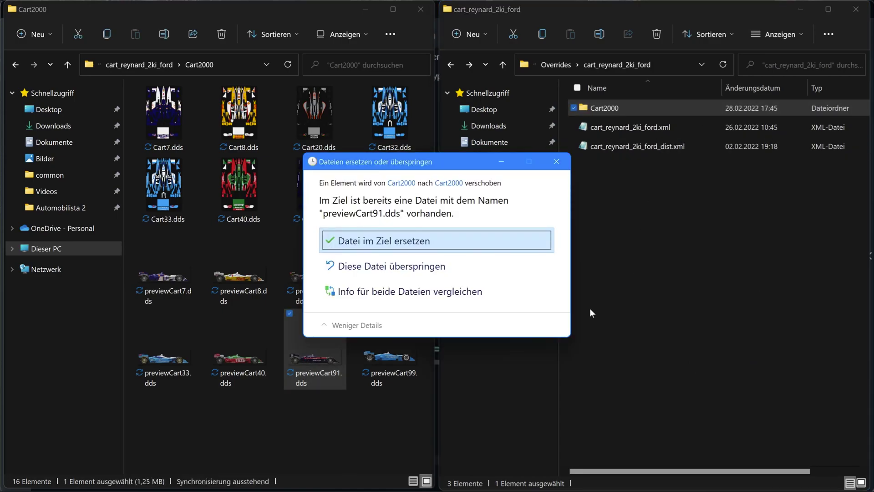
{"action": "left_click", "coordinate": [556, 163]}
{"action": "left_click", "coordinate": [649, 336]}
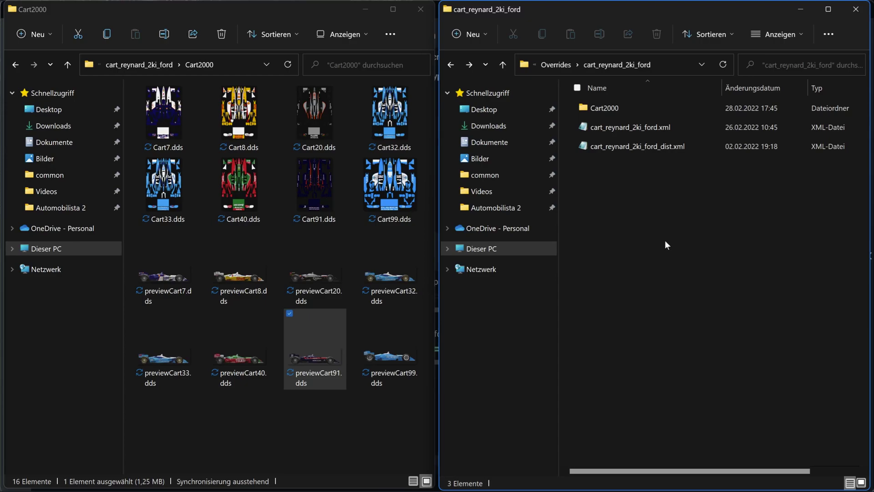
{"action": "left_click", "coordinate": [220, 435]}
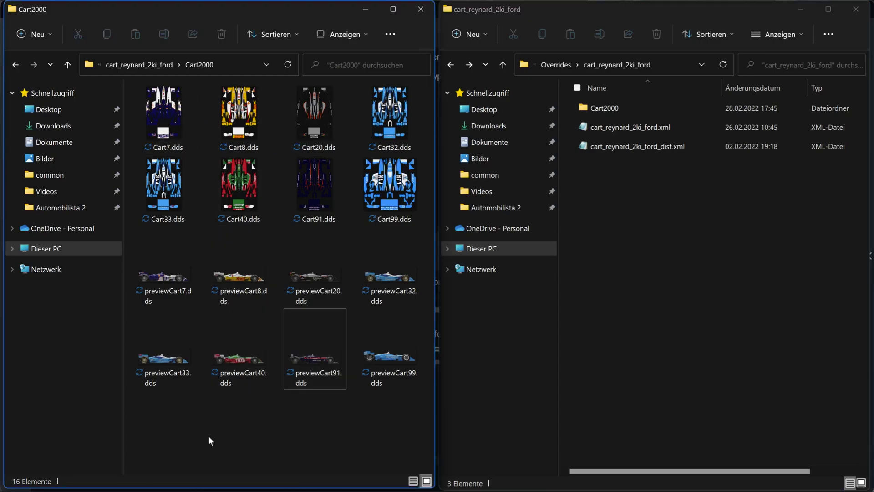
Move the mod's Overrides folder onto Automobilista 2's Textures\CustomLiveries, replacing the same-named files.
{"action": "key", "text": "alt+Up"}
{"action": "key", "text": "alt+Up"}
{"action": "key", "text": "alt+Up"}
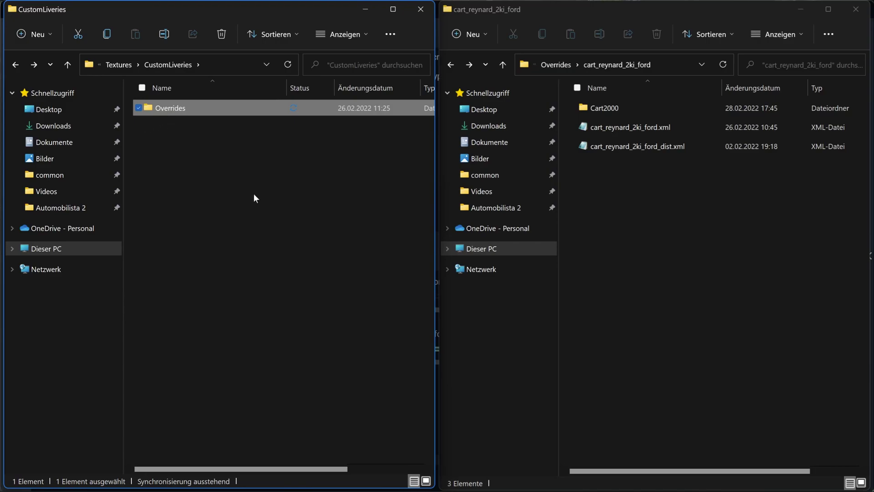
{"action": "left_click", "coordinate": [638, 287]}
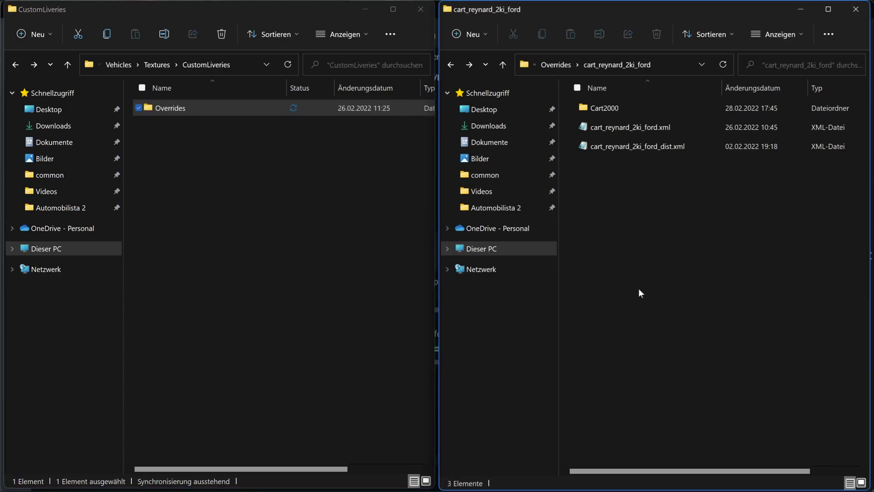
{"action": "key", "text": "alt+Up"}
{"action": "key", "text": "alt+Up"}
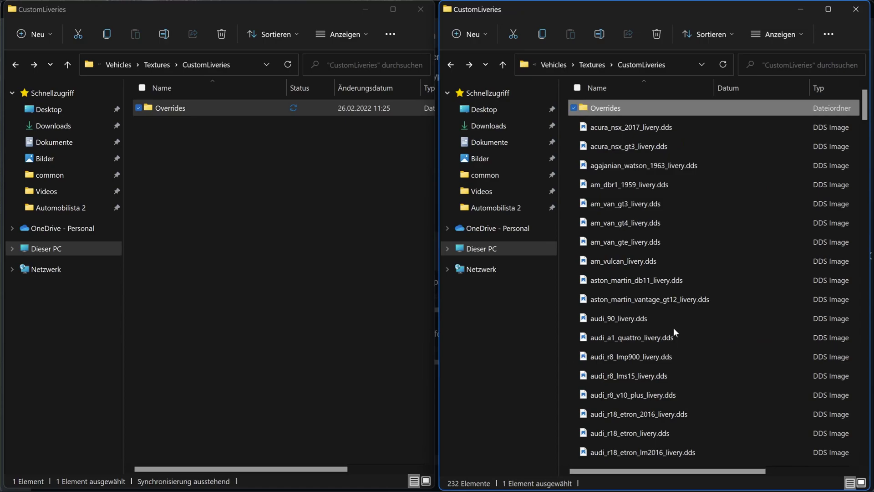
{"action": "key", "text": "alt+Up"}
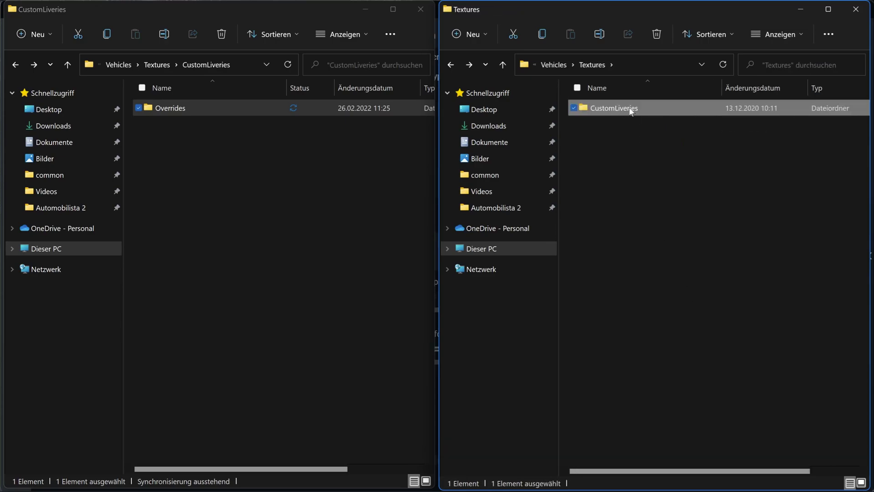
{"action": "double_click", "coordinate": [631, 109]}
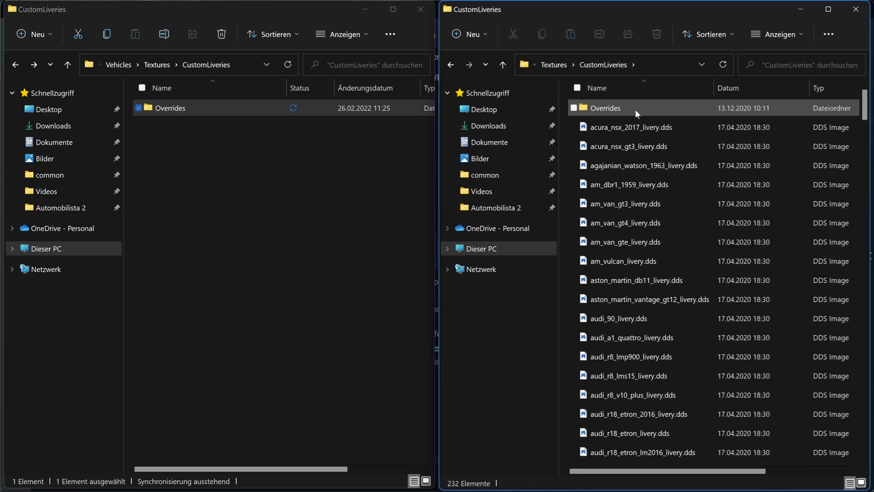
{"action": "key", "text": "alt+Up"}
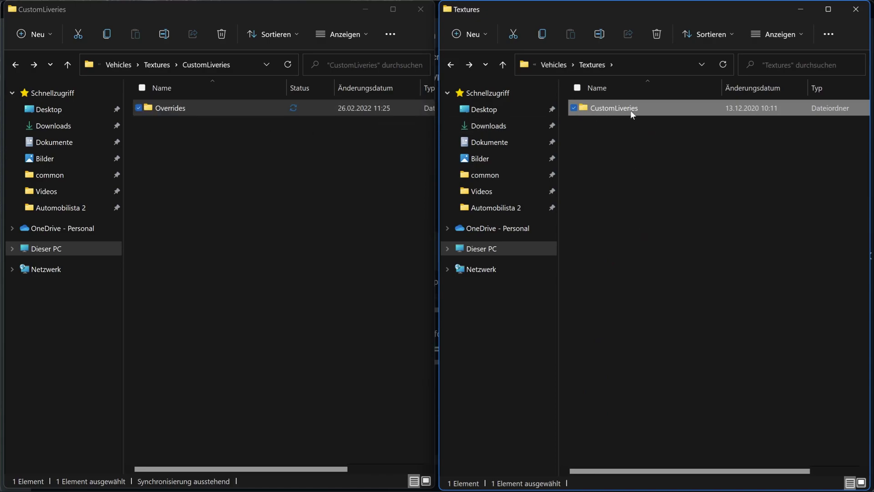
{"action": "left_click_drag", "start_coordinate": [169, 107], "coordinate": [619, 105]}
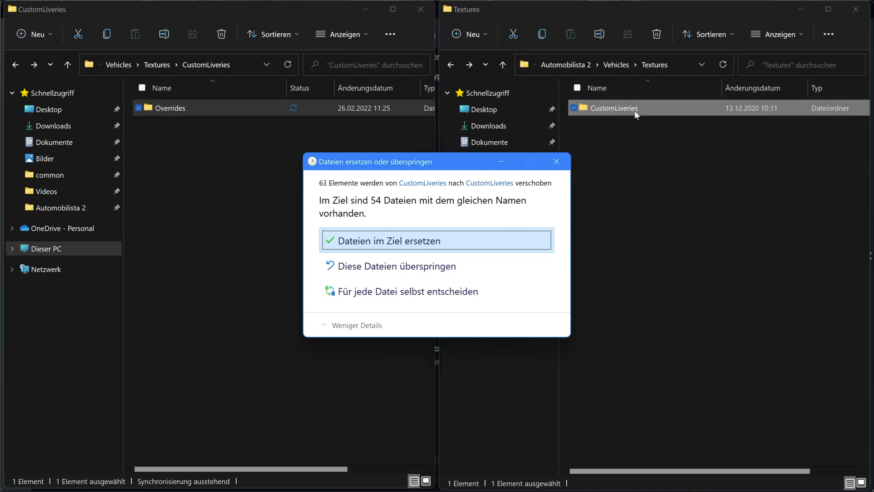
{"action": "left_click", "coordinate": [558, 163]}
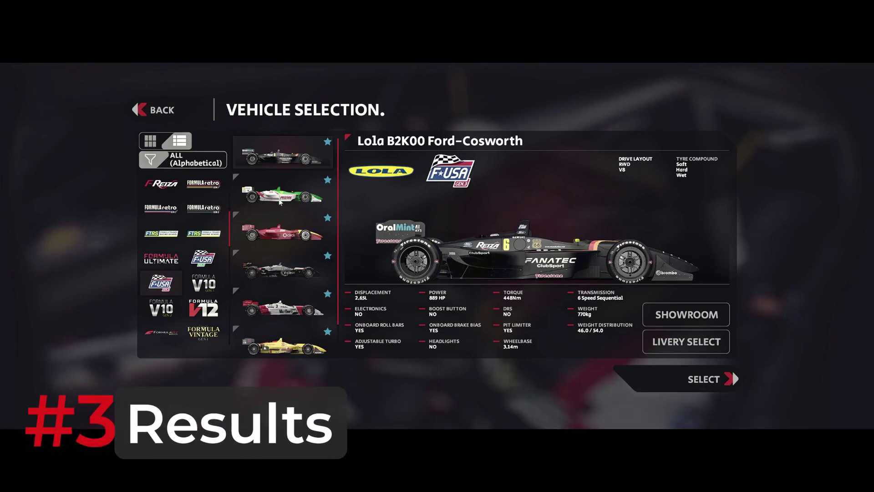
Browse the Reynard 2Ki Honda liveries: Team Green #26, #27, Penske #2 and #3.
{"action": "left_click", "coordinate": [276, 312]}
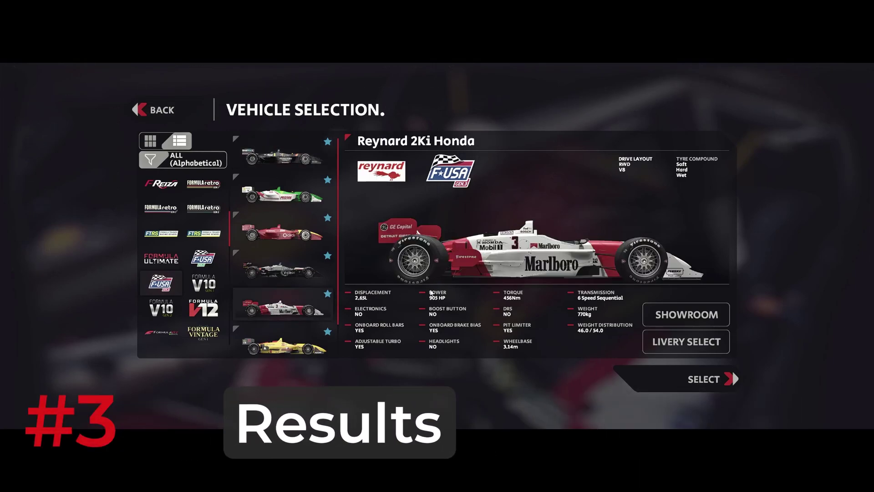
{"action": "left_click", "coordinate": [683, 341]}
{"action": "left_click", "coordinate": [394, 157]}
{"action": "left_click", "coordinate": [194, 195]}
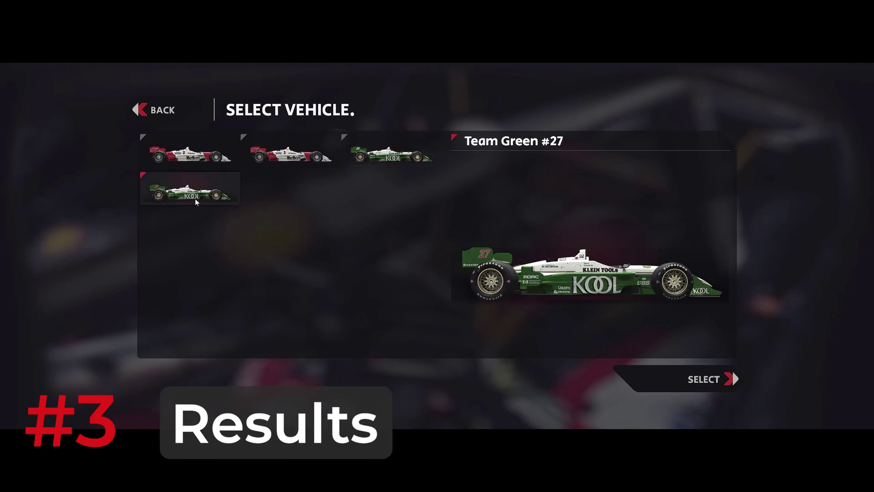
{"action": "left_click", "coordinate": [191, 155]}
{"action": "left_click", "coordinate": [292, 157]}
{"action": "left_click", "coordinate": [155, 110]}
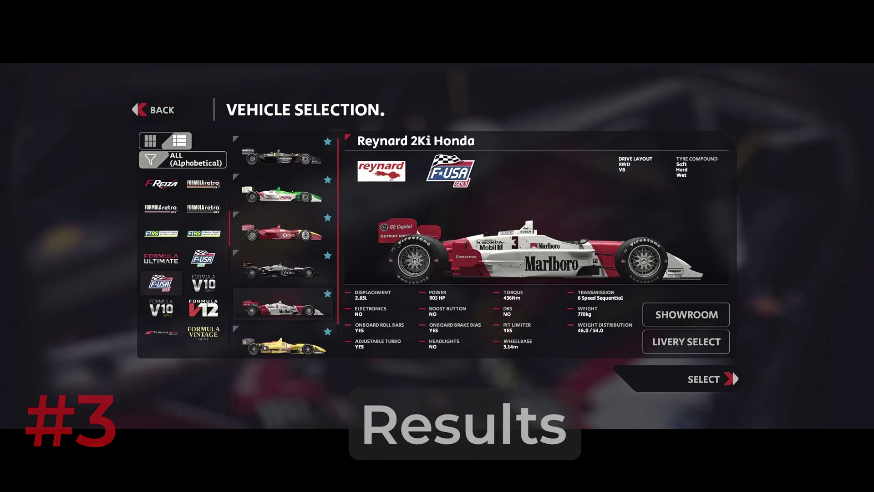
Browse the Reynard 2Ki Toyota liveries, including PPI Motorsports #96 and #97.
{"action": "scroll", "coordinate": [282, 250], "scroll_direction": "down", "scroll_amount": 1}
{"action": "left_click", "coordinate": [282, 342]}
{"action": "left_click", "coordinate": [656, 342]}
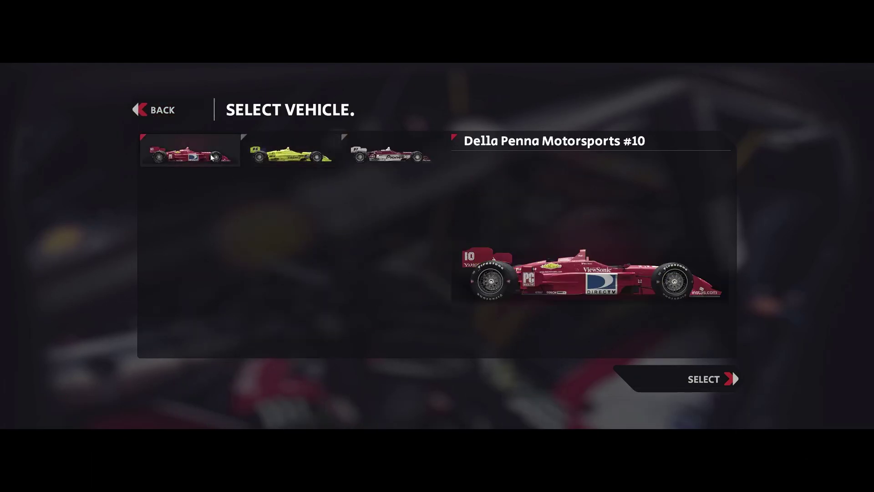
{"action": "left_click", "coordinate": [298, 163]}
{"action": "left_click", "coordinate": [387, 160]}
{"action": "left_click", "coordinate": [155, 109]}
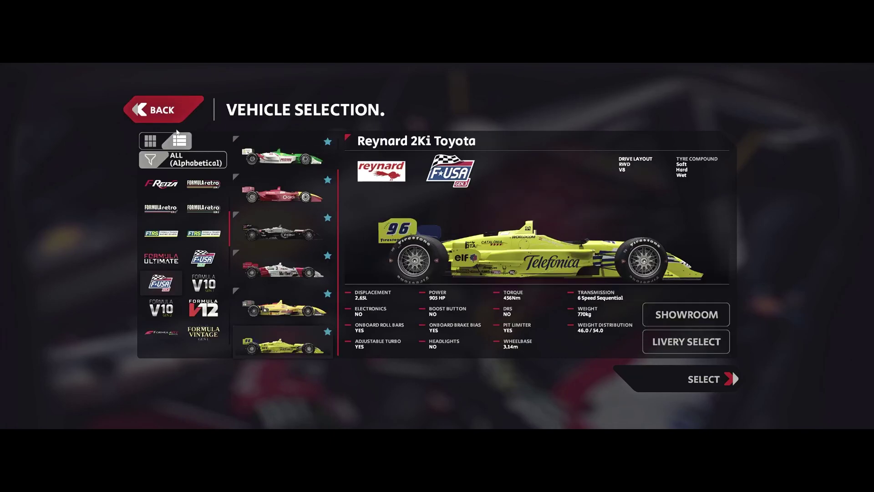
Check the Reynard 2Ki Mercedes-Benz liveries, then step through the Ford-Cosworth liveries.
{"action": "left_click", "coordinate": [286, 314]}
{"action": "left_click", "coordinate": [670, 341]}
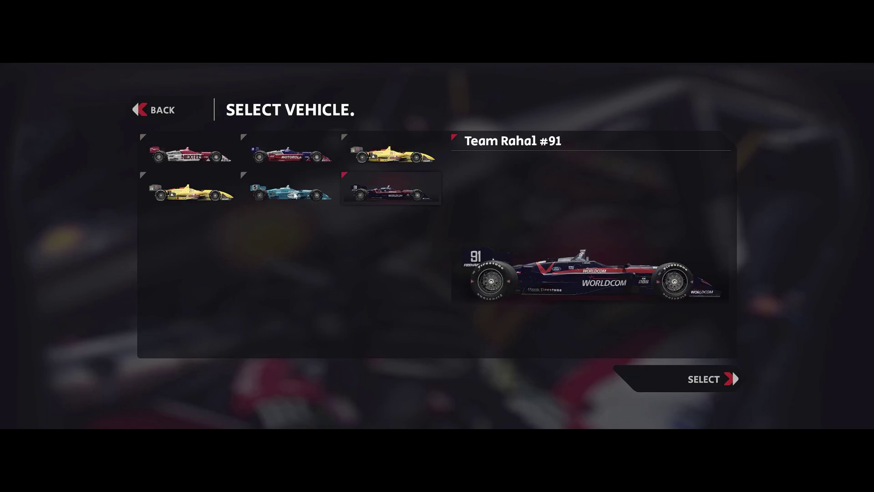
{"action": "key", "text": "Escape"}
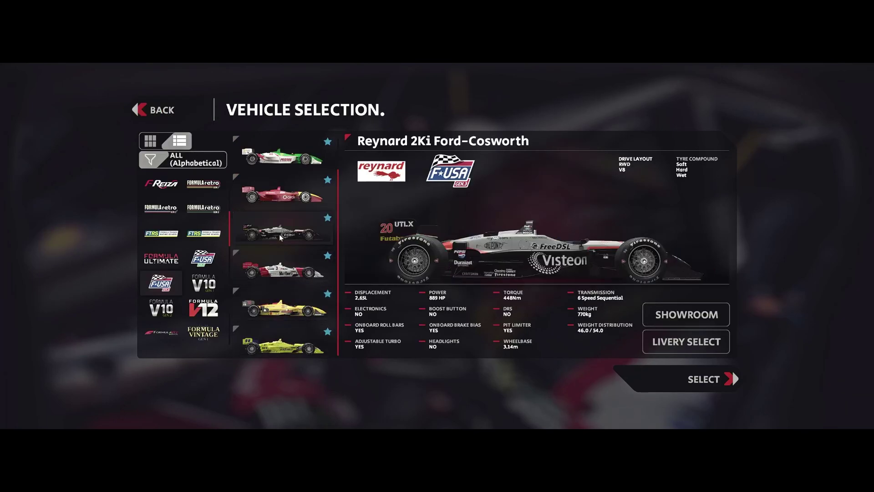
{"action": "left_click", "coordinate": [680, 343]}
{"action": "key", "text": "Right"}
{"action": "key", "text": "Right"}
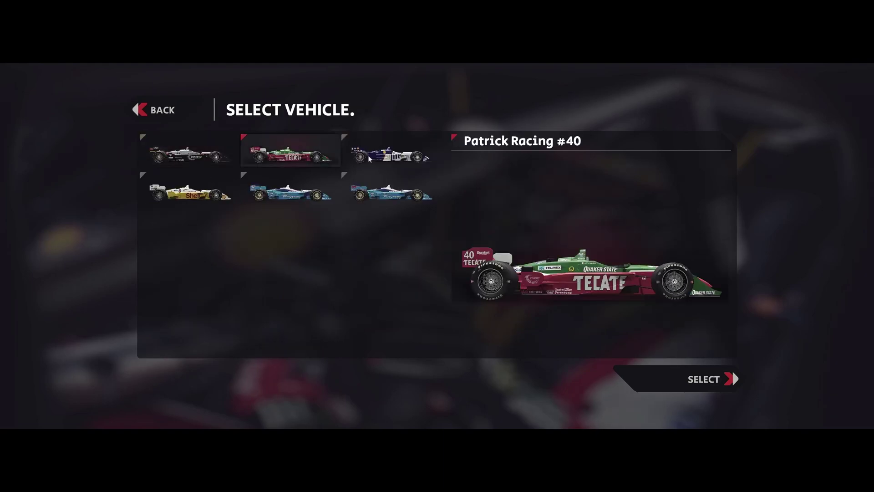